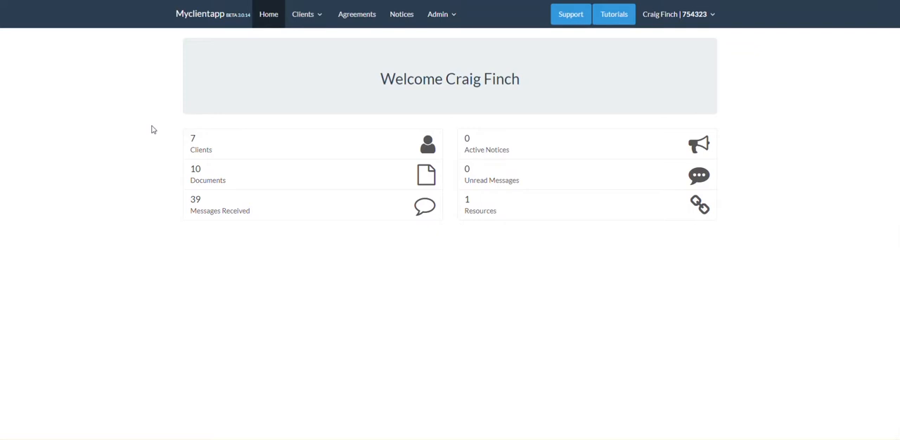
# Step: Show the documents of the first client in the all-clients list and start a new document upload
pyautogui.click(303, 18)
pyautogui.click(310, 51)
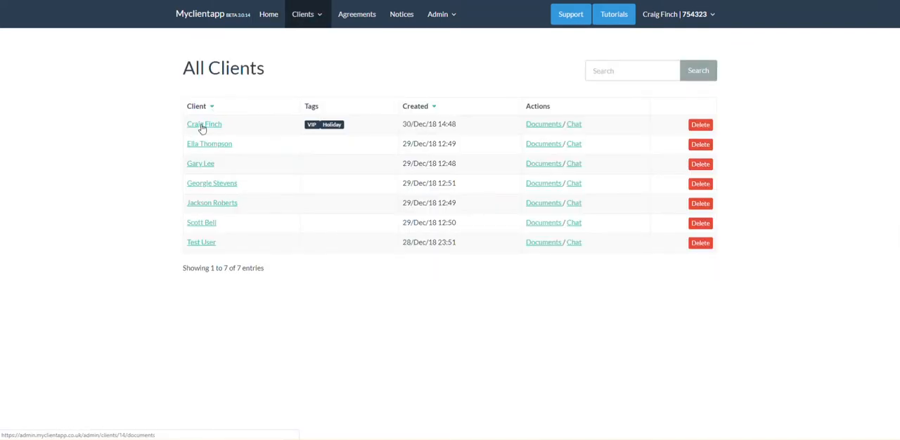
pyautogui.click(202, 127)
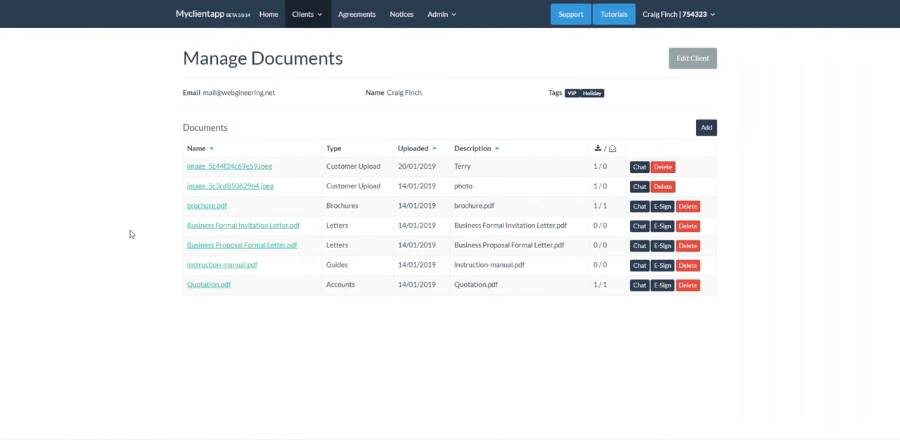
pyautogui.click(706, 130)
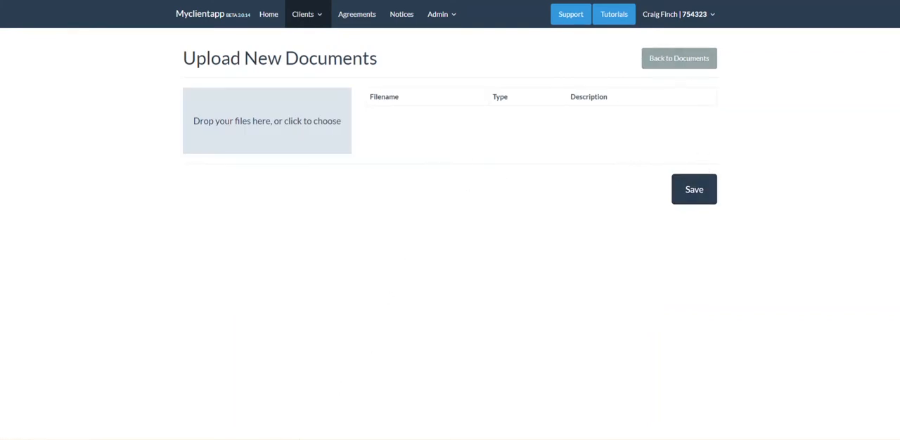
# Step: Add design-brief-sheet.pdf to the upload from the my-client-app-documents folder on the Desktop, using File Explorer
pyautogui.hotkey('alt', 'Tab')
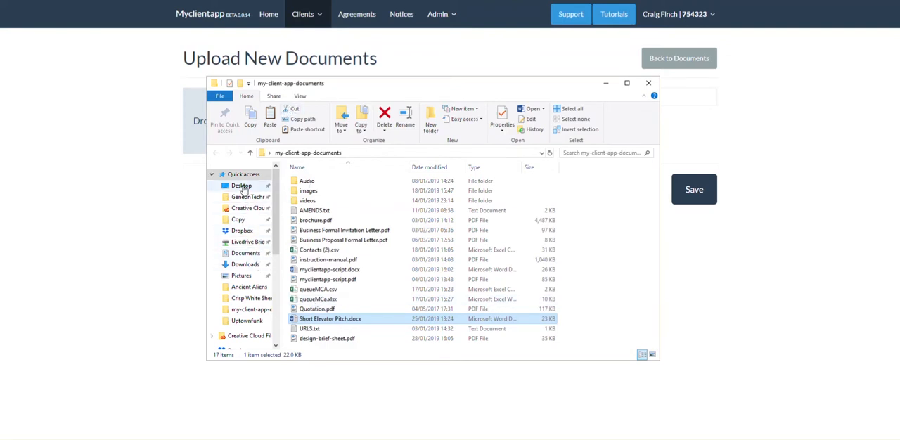
pyautogui.click(245, 253)
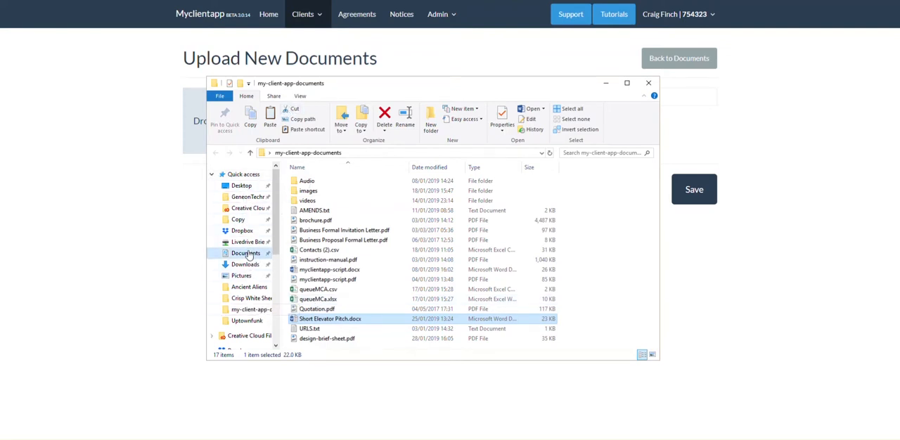
pyautogui.click(243, 187)
pyautogui.click(315, 235)
pyautogui.doubleClick(316, 237)
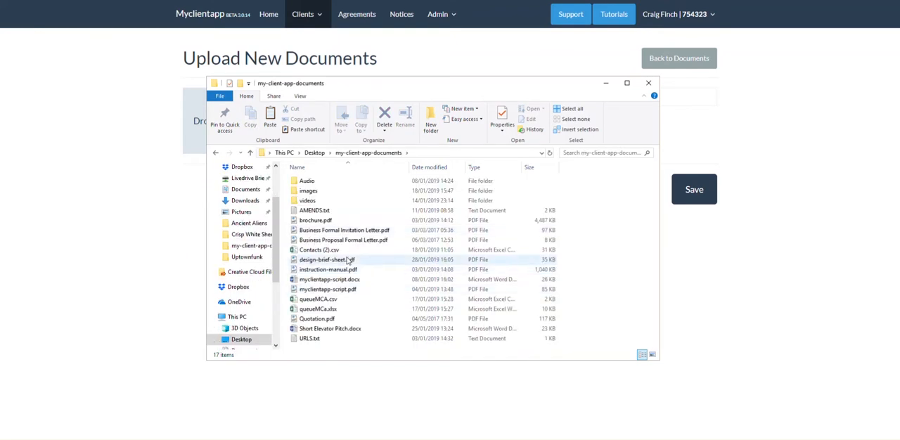
pyautogui.moveTo(349, 261); pyautogui.dragTo(194, 121)
# Step: Set the document type of design-brief-sheet.pdf to Guides and save the upload
pyautogui.click(526, 121)
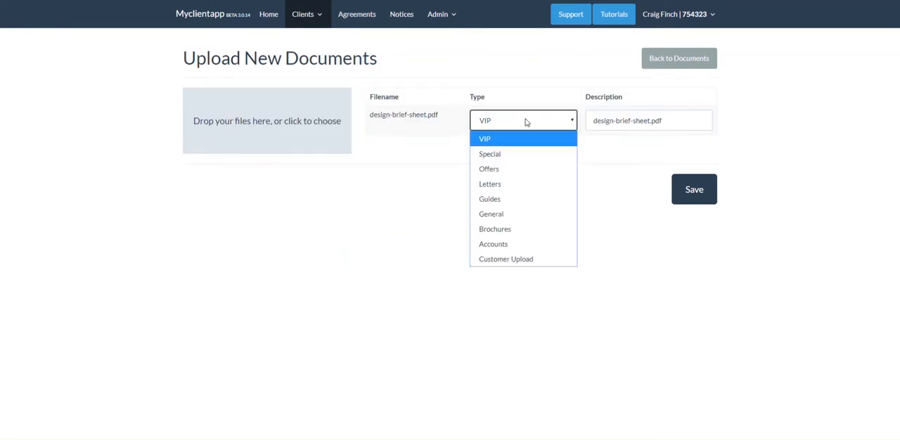
pyautogui.click(503, 200)
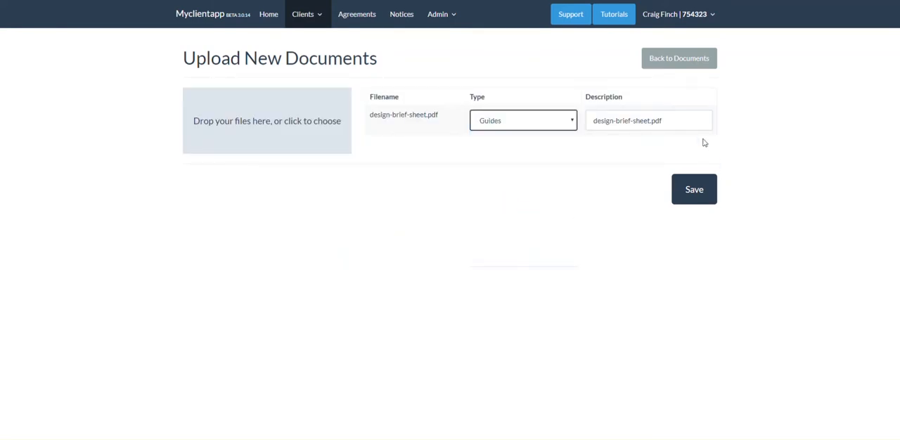
pyautogui.click(693, 189)
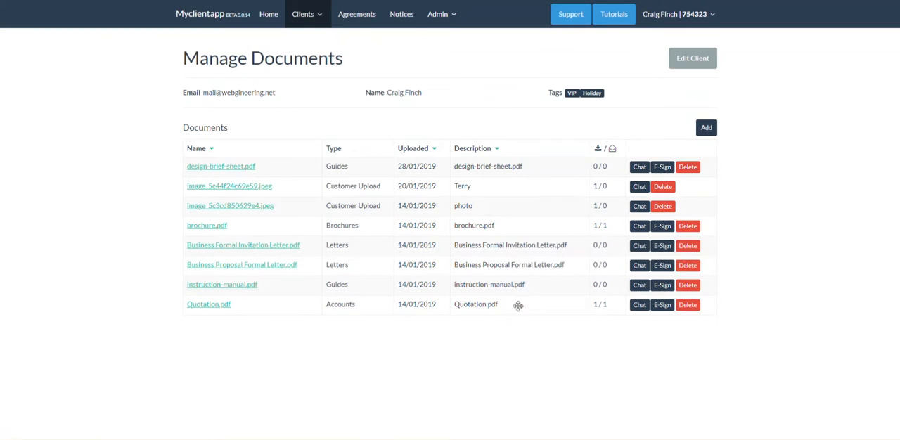
# Step: Place signature spaces beside the Business, Brand and Website info sections of design-brief-sheet.pdf and send it to the client for e-signing
pyautogui.click(662, 168)
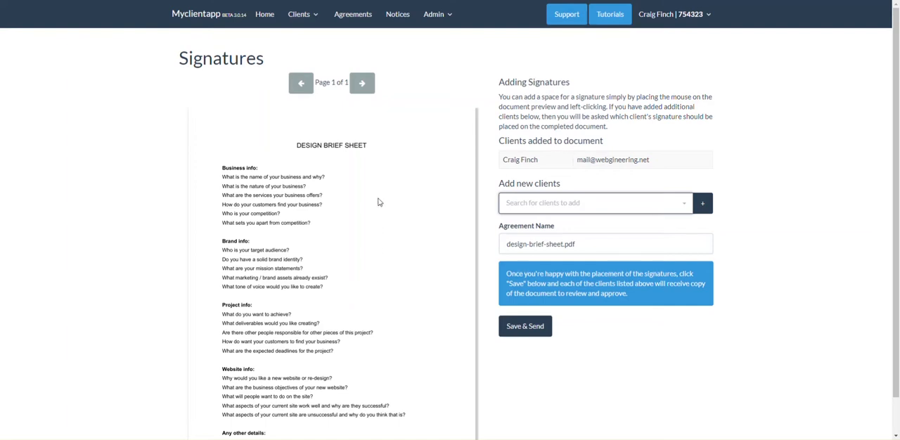
pyautogui.click(381, 185)
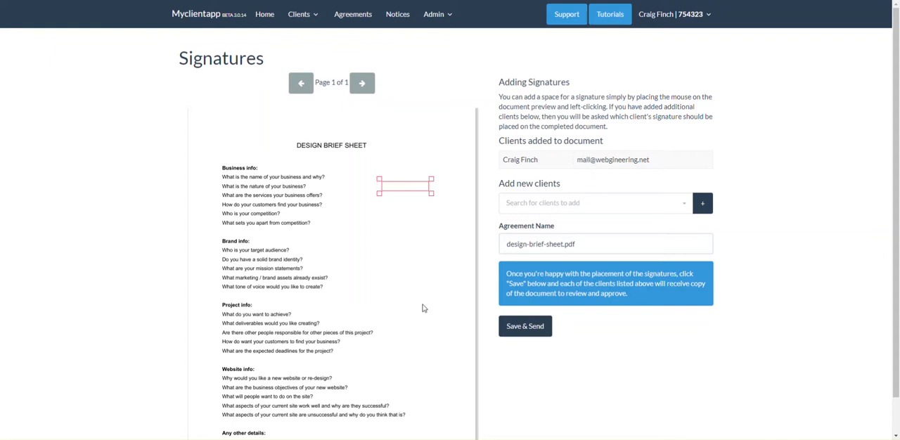
pyautogui.click(399, 298)
pyautogui.moveTo(419, 296)
pyautogui.mouseDown()
pyautogui.moveTo(389, 297)
pyautogui.moveTo(399, 282)
pyautogui.mouseUp()
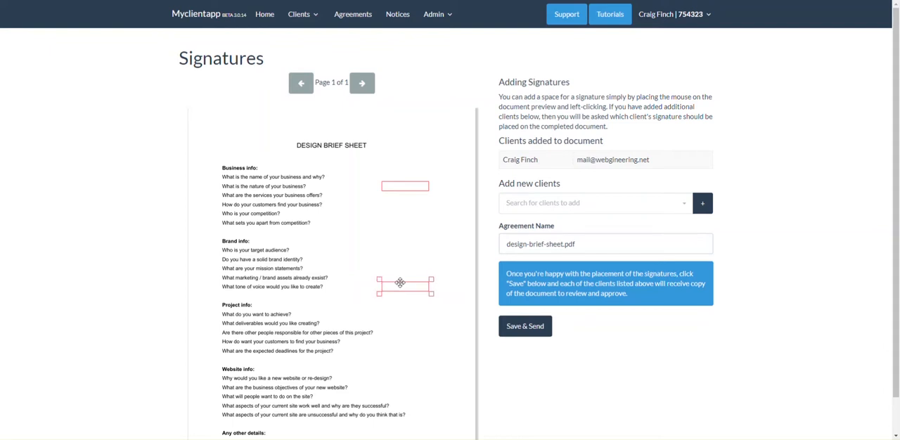
pyautogui.click(403, 385)
pyautogui.moveTo(415, 385)
pyautogui.mouseDown()
pyautogui.moveTo(395, 371)
pyautogui.moveTo(395, 379)
pyautogui.mouseUp()
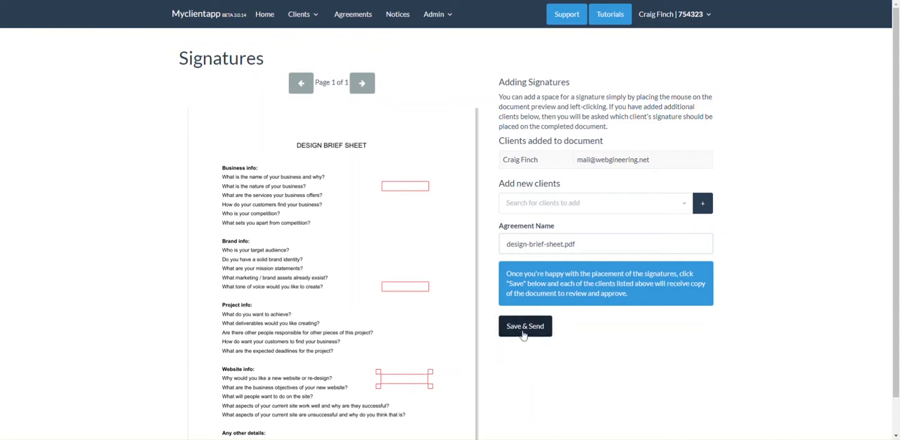
pyautogui.click(520, 327)
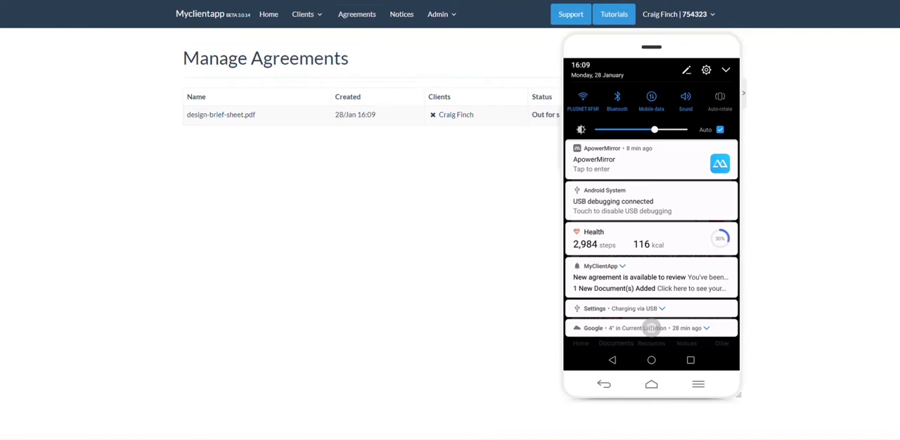
# Step: Open the new agreement notification on the mirrored phone and find the agreement ready to sign in the documents list
pyautogui.moveTo(653, 48); pyautogui.dragTo(634, 55)
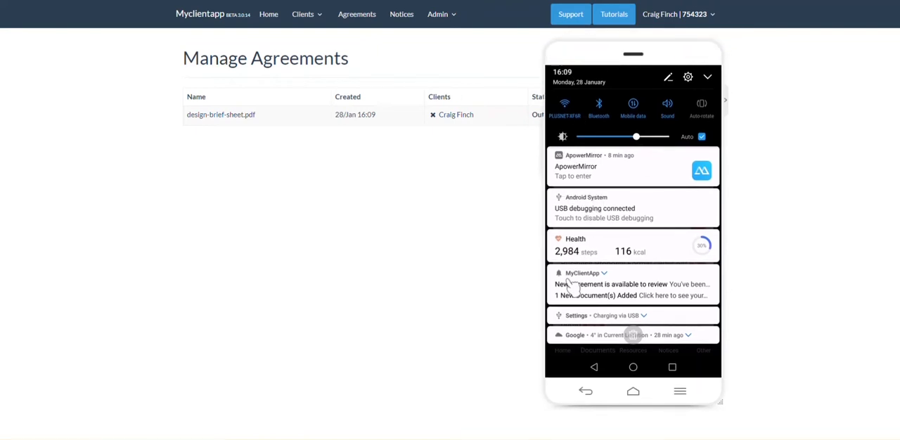
pyautogui.click(606, 290)
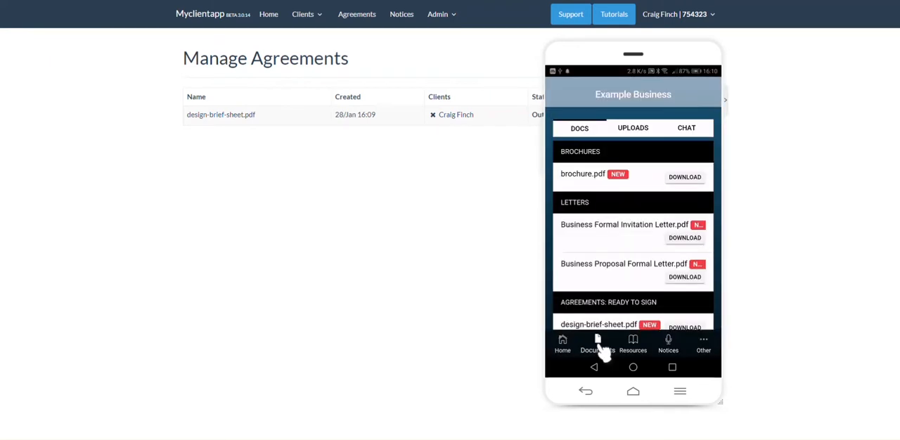
pyautogui.scroll(-3, 601, 271)
pyautogui.scroll(1, 600, 269)
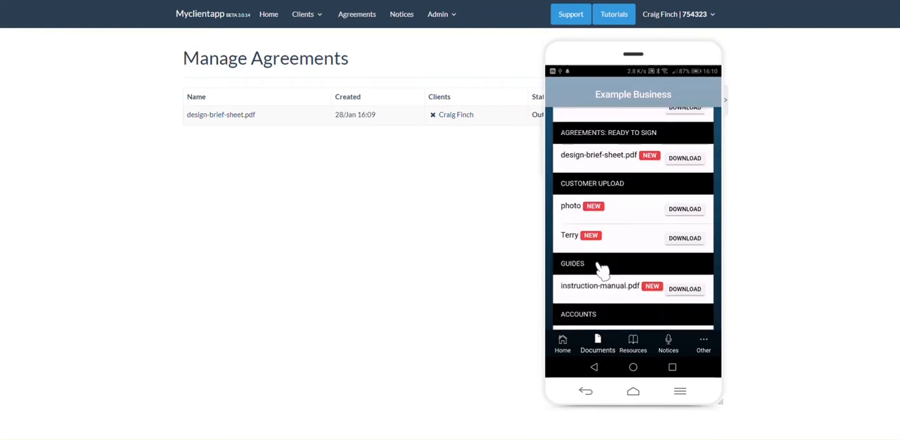
pyautogui.scroll(3, 600, 269)
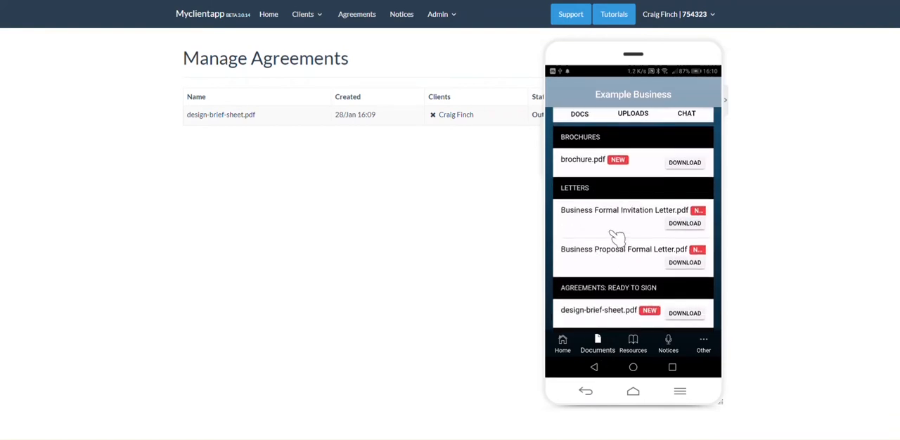
pyautogui.scroll(-2, 616, 236)
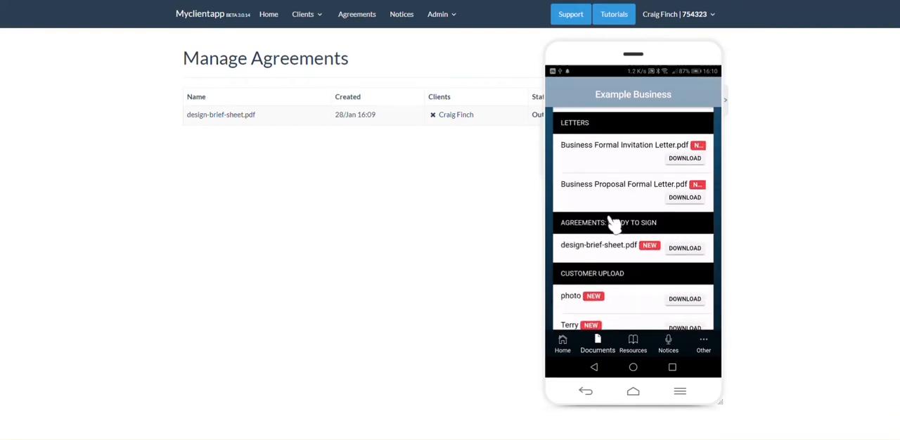
# Step: Download design-brief-sheet.pdf on the phone, open it for review and return to the documents list
pyautogui.click(679, 249)
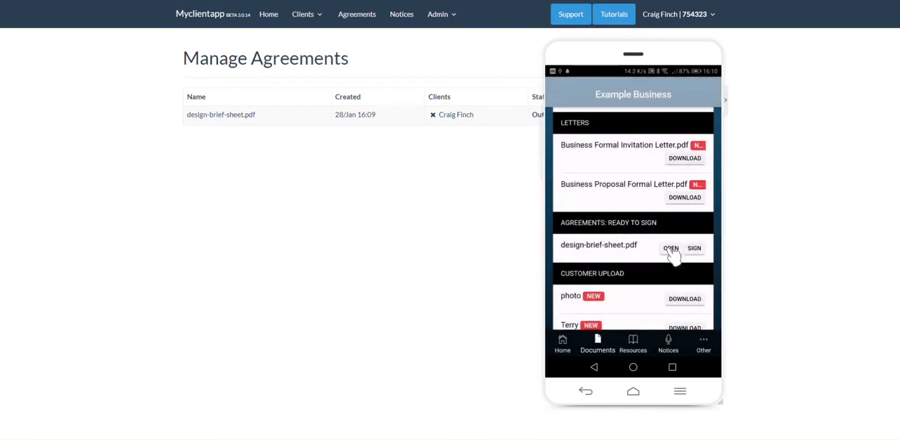
pyautogui.click(670, 250)
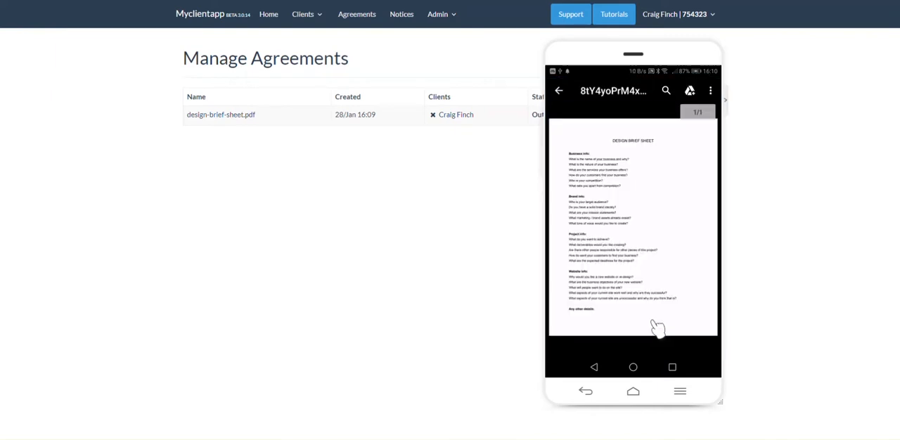
pyautogui.click(596, 367)
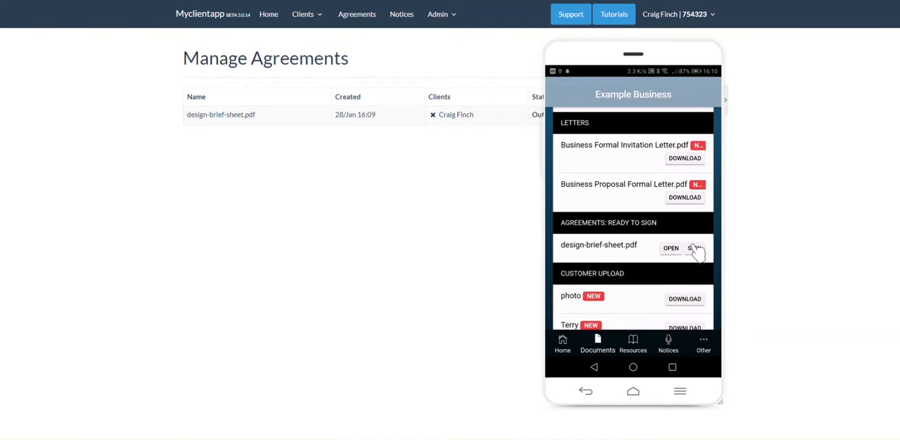
# Step: Save a handwritten sample signature and sign the design-brief-sheet.pdf agreement after accepting its terms
pyautogui.click(694, 250)
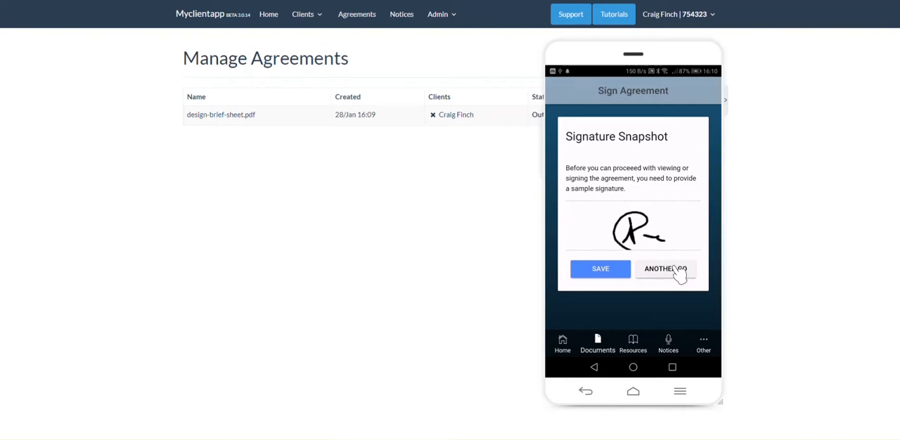
pyautogui.click(599, 272)
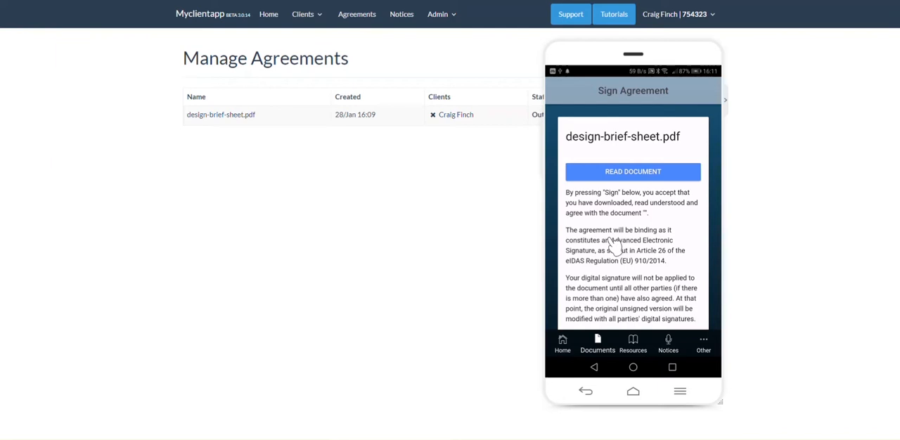
pyautogui.scroll(-2, 611, 243)
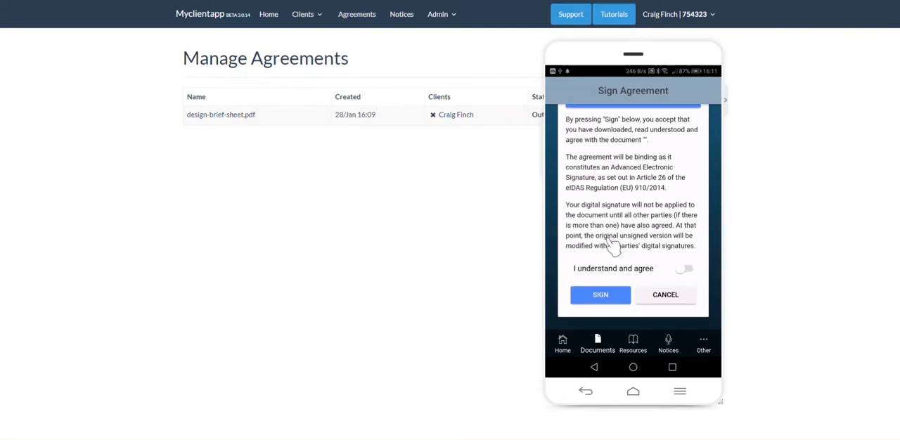
pyautogui.click(682, 267)
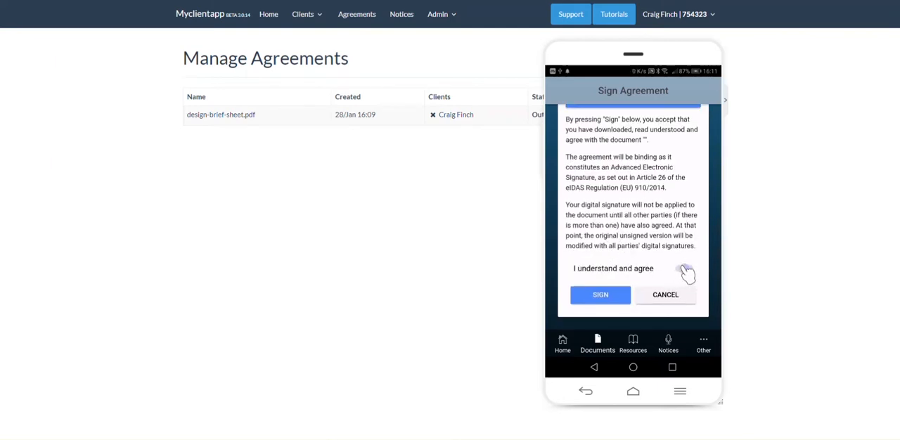
pyautogui.click(601, 297)
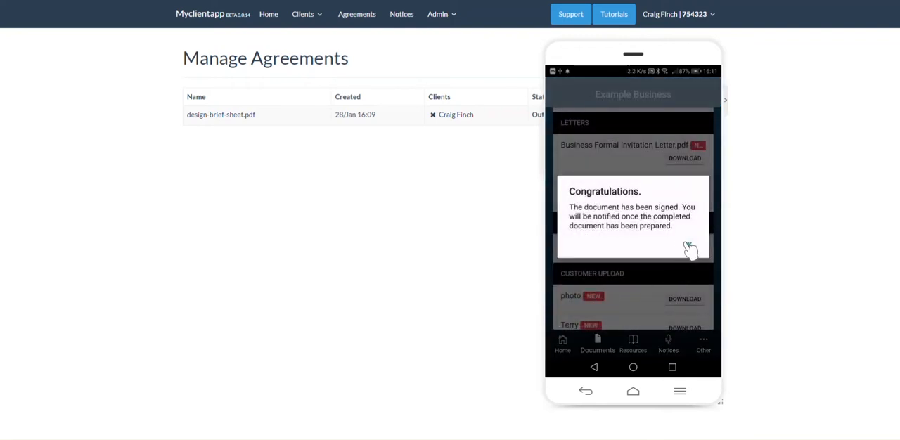
pyautogui.click(689, 247)
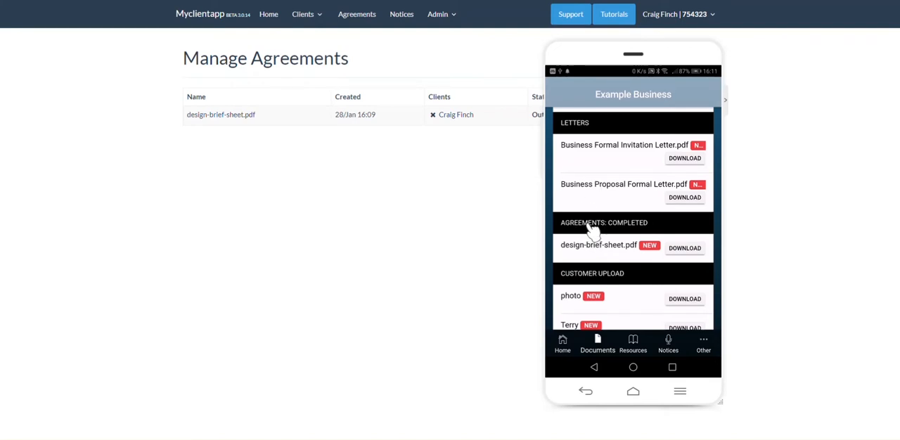
# Step: Download the completed design-brief-sheet.pdf on the phone and open it to examine the signatures
pyautogui.click(686, 250)
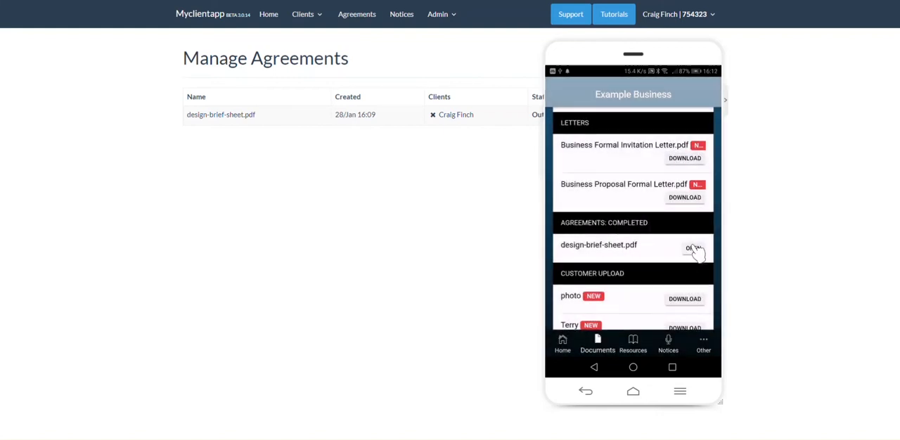
pyautogui.click(692, 249)
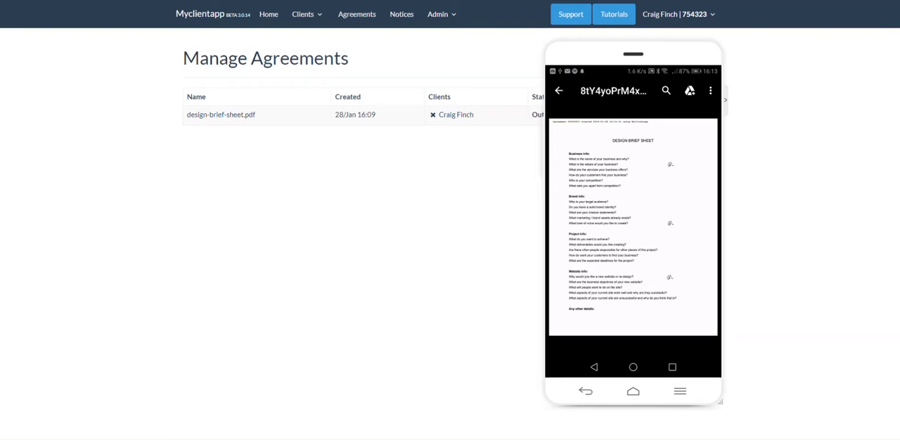
# Step: Review the client's documents in the web admin and create the docket for the completed design-brief-sheet.pdf agreement
pyautogui.click(447, 115)
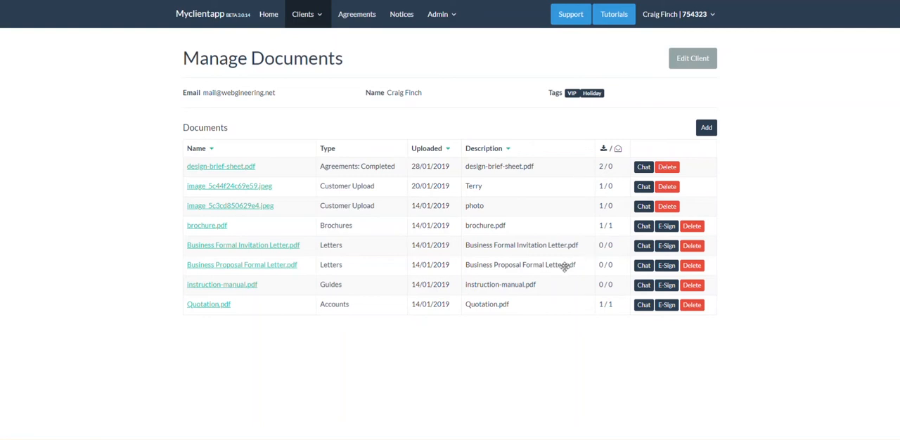
pyautogui.click(355, 15)
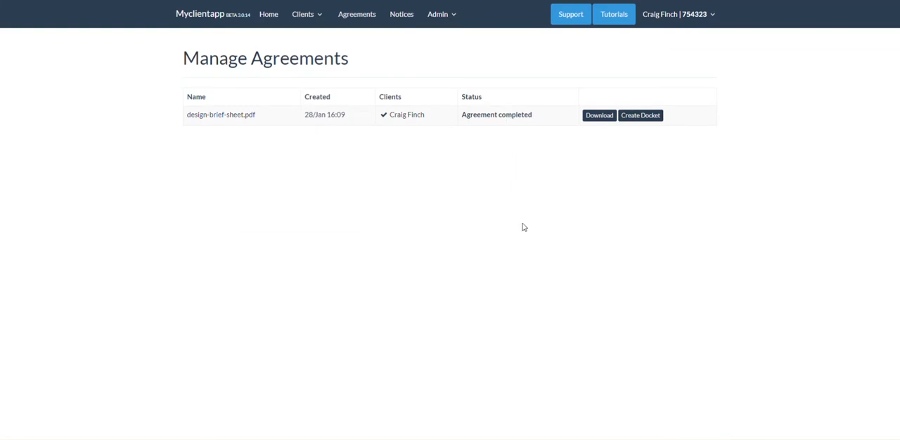
pyautogui.click(631, 117)
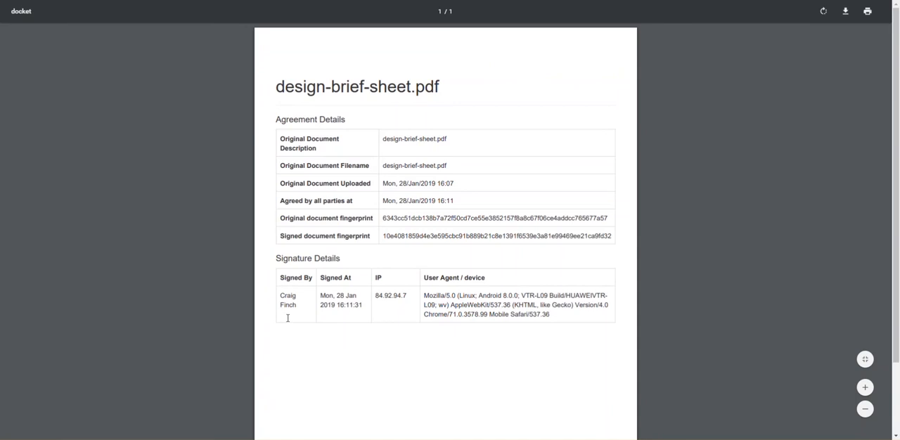
pyautogui.scroll(-1, 378, 358)
pyautogui.scroll(1, 378, 358)
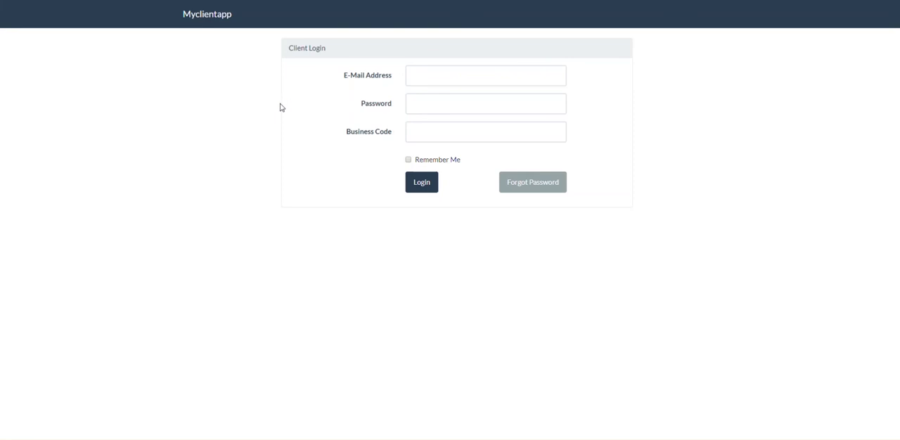
# Step: Log in to the client portal with the client's e-mail address, account password and business code
pyautogui.click(417, 75)
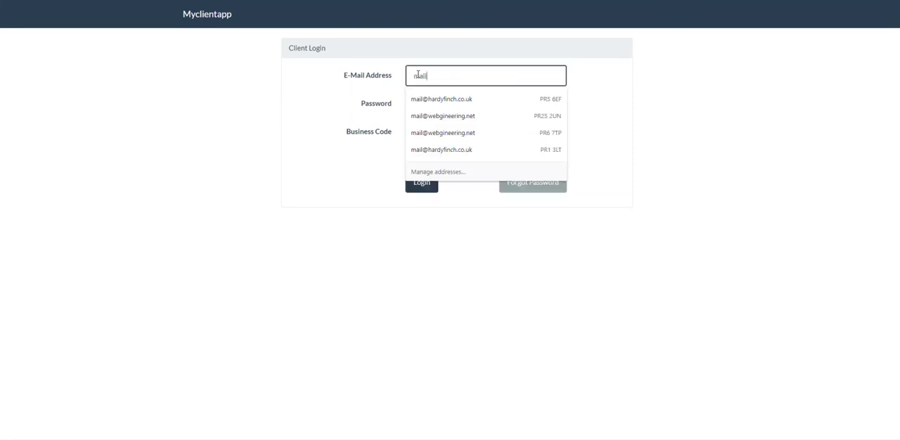
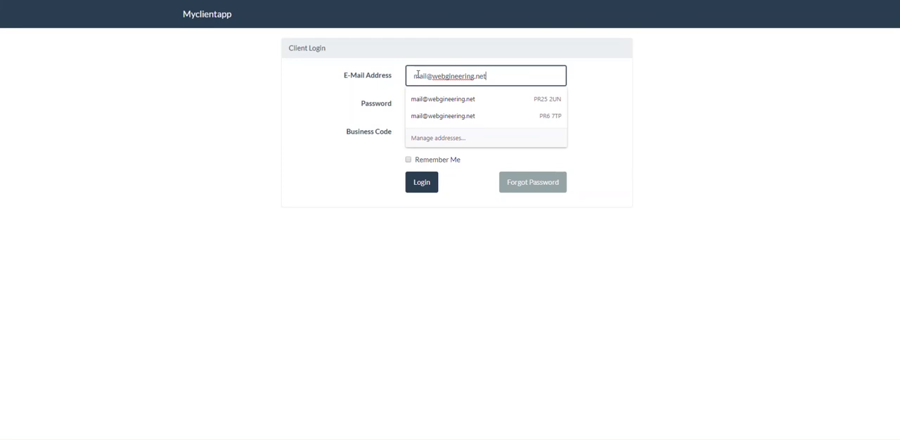
pyautogui.press('Tab')
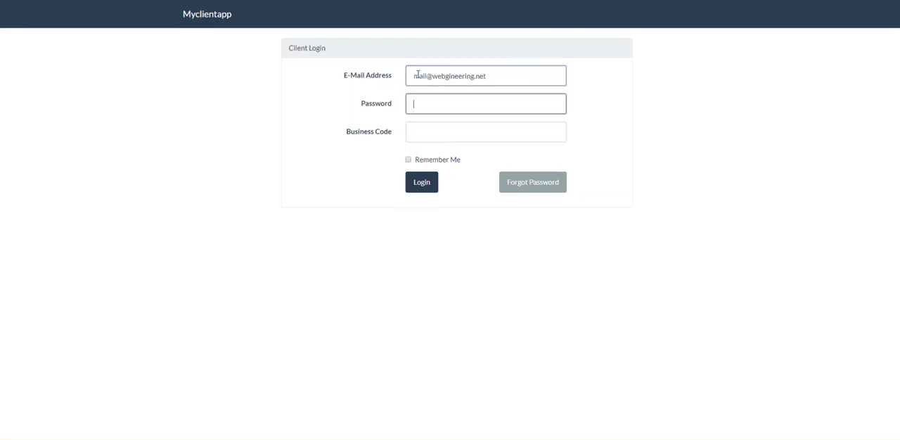
pyautogui.write('•••••••••••')
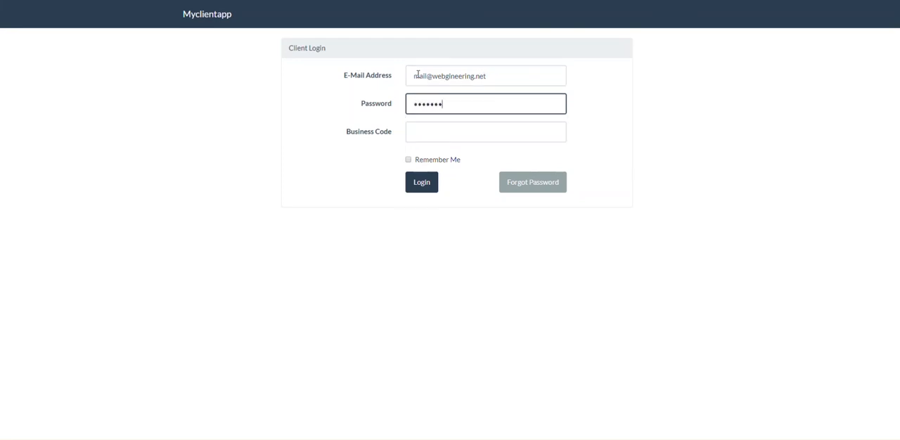
pyautogui.press('Tab')
pyautogui.write('754323')
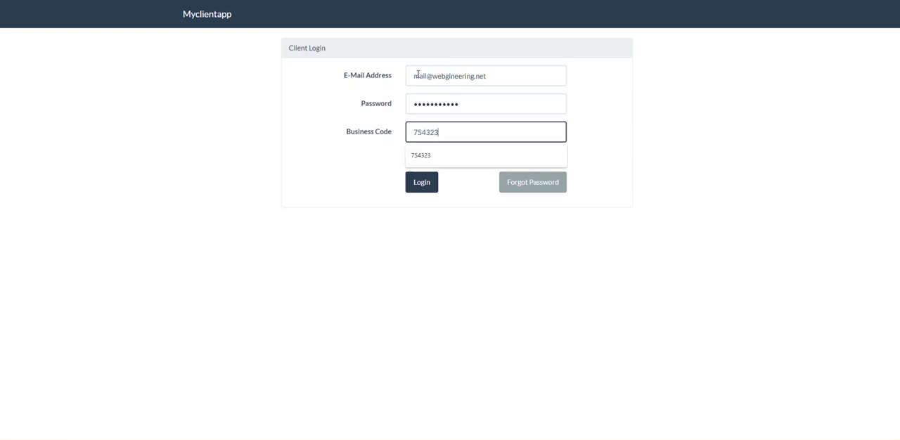
pyautogui.click(420, 185)
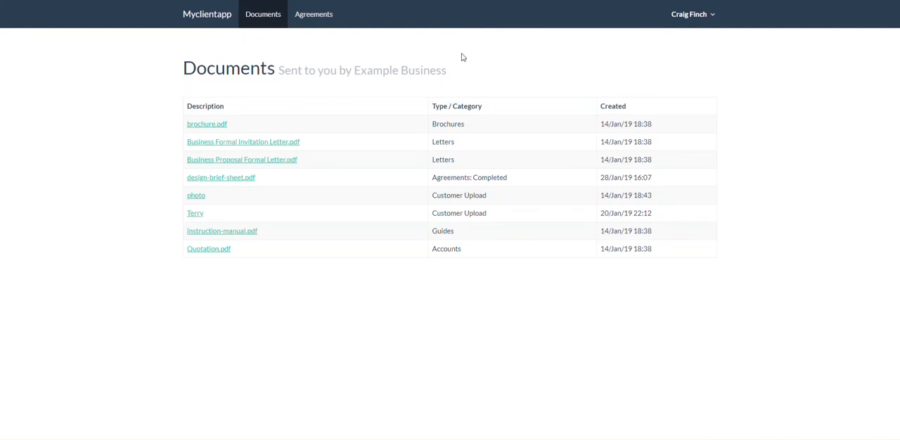
# Step: Download and open the completed design-brief-sheet.pdf from the client's agreements, and create its docket
pyautogui.click(318, 17)
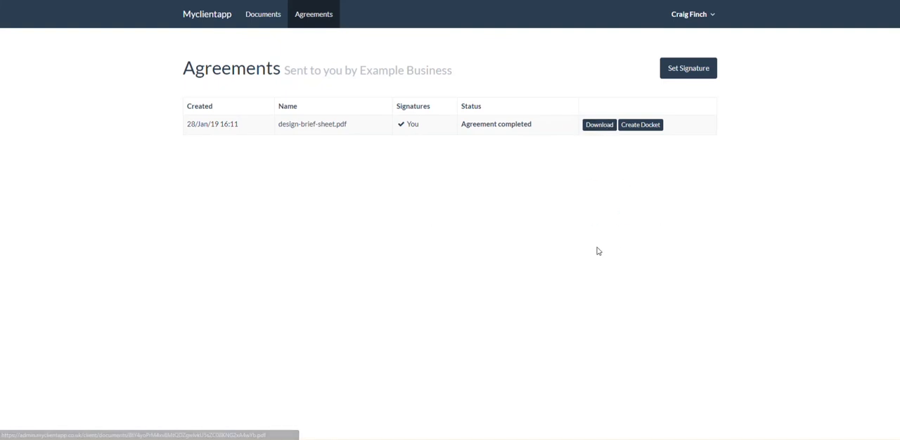
pyautogui.click(598, 126)
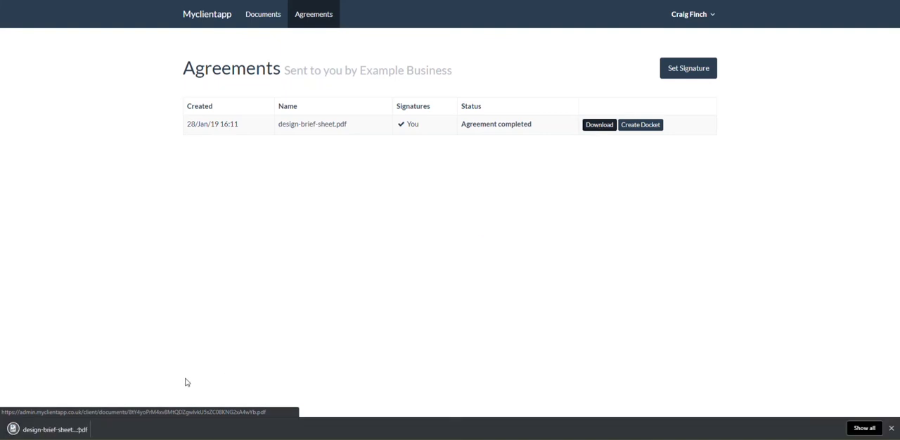
pyautogui.click(51, 428)
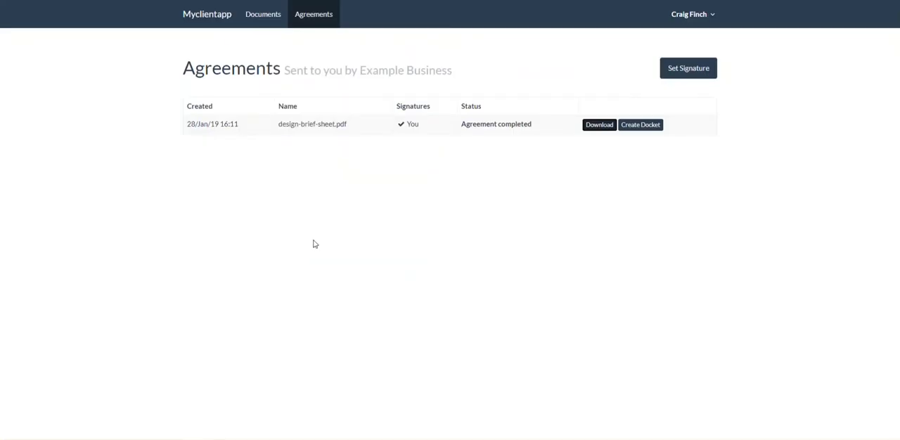
pyautogui.click(643, 126)
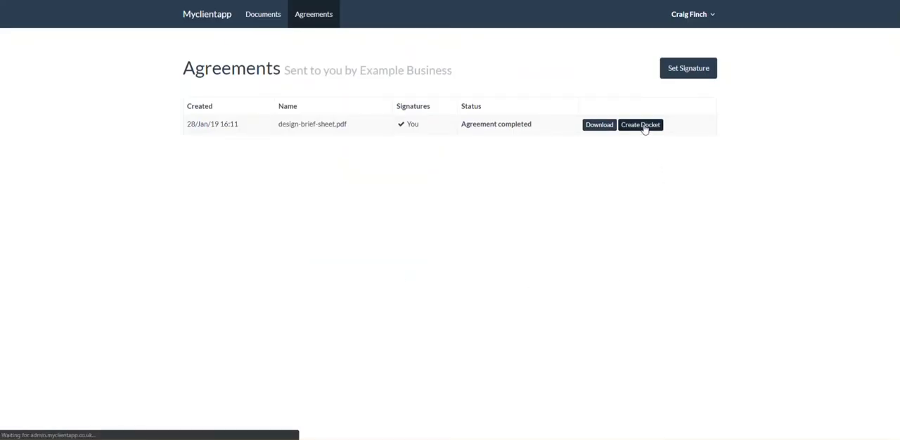